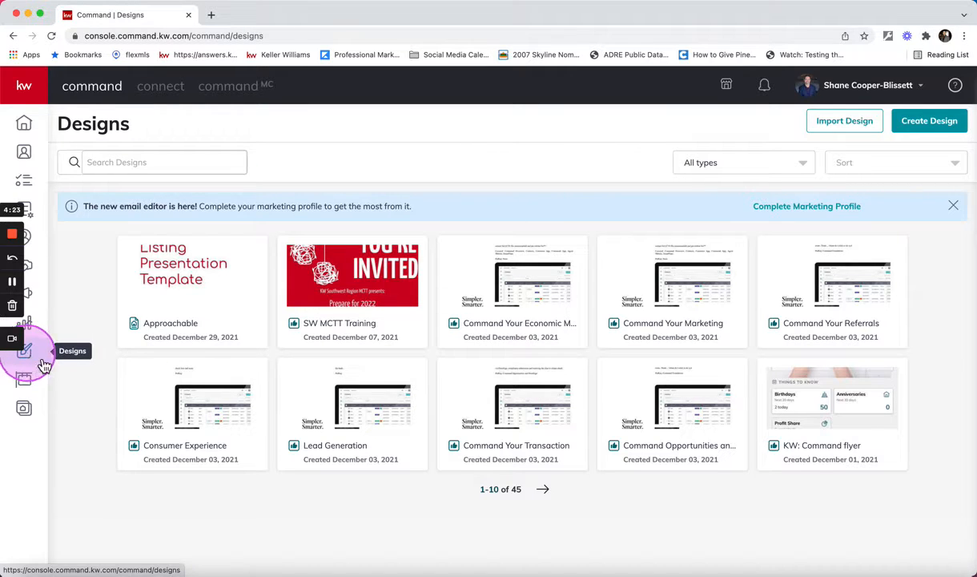
Create a new print design and show the Listing Presentation templates under Listings.
left_click(927, 126)
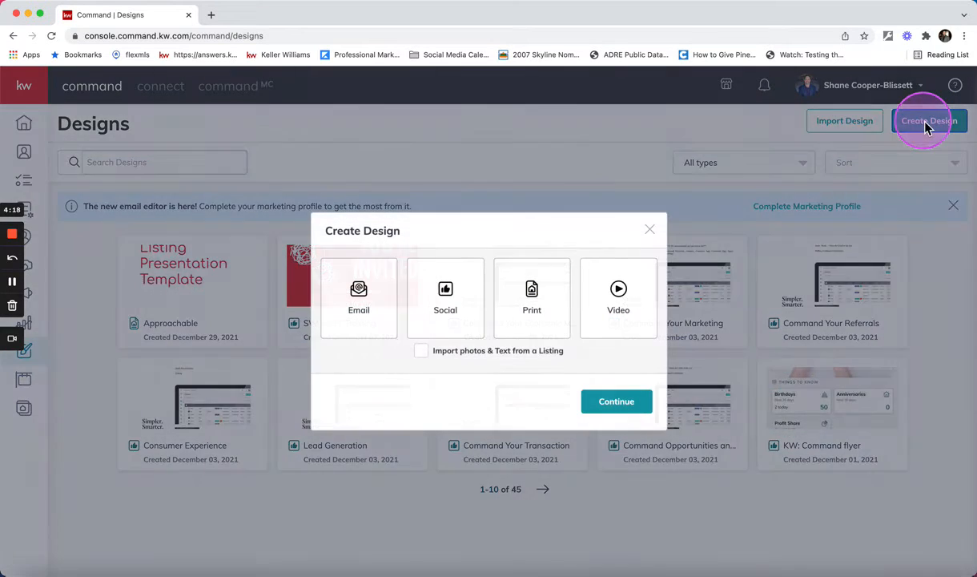
left_click(526, 305)
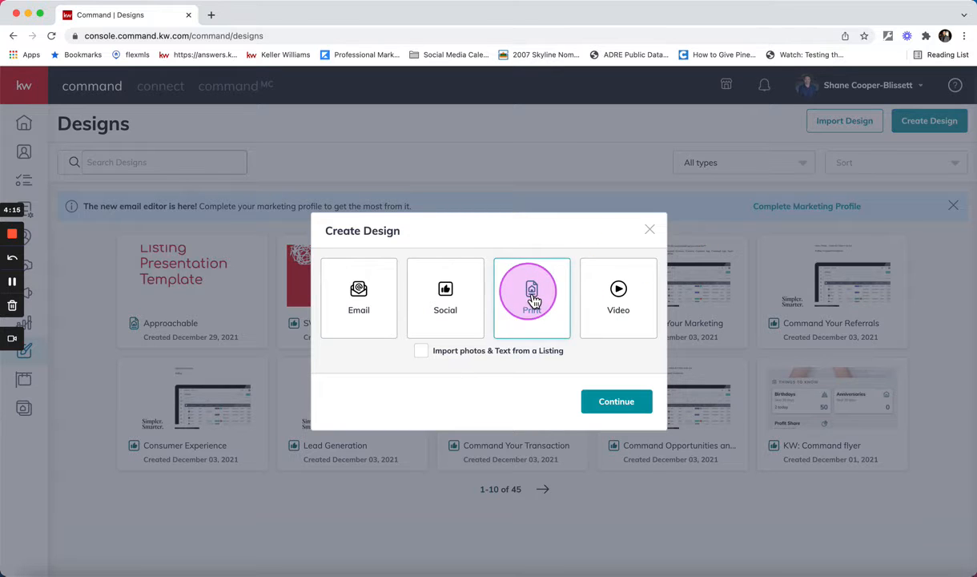
left_click(614, 403)
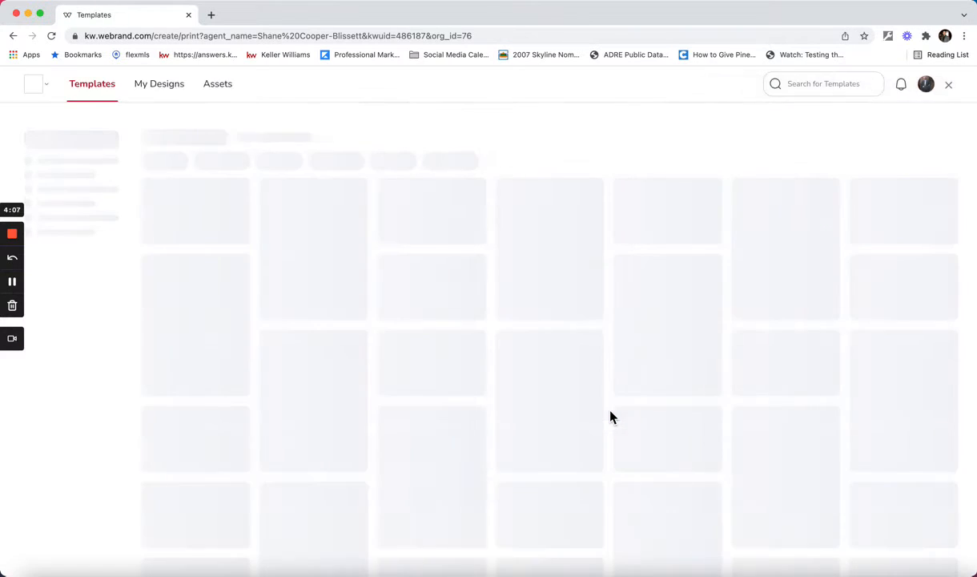
left_click(630, 390)
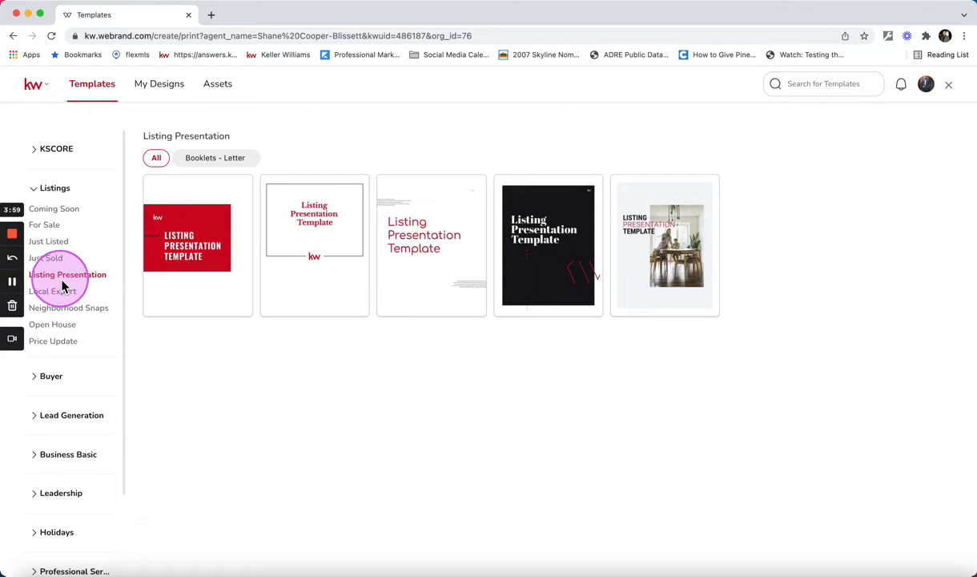
Open the white Approachable listing presentation template with the rounded red title for editing, and collapse the image assets.
mouse_move(729, 251)
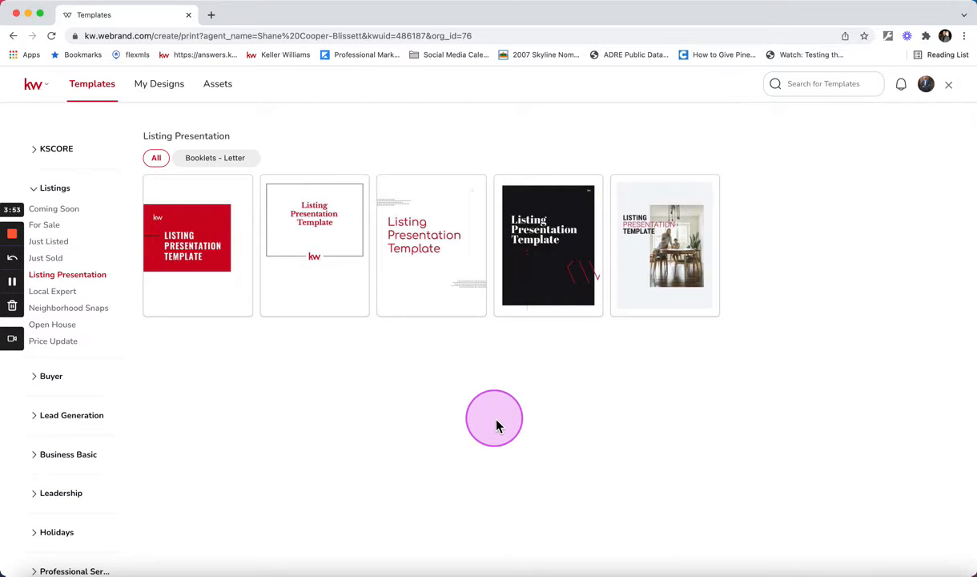
mouse_move(448, 273)
left_click(468, 189)
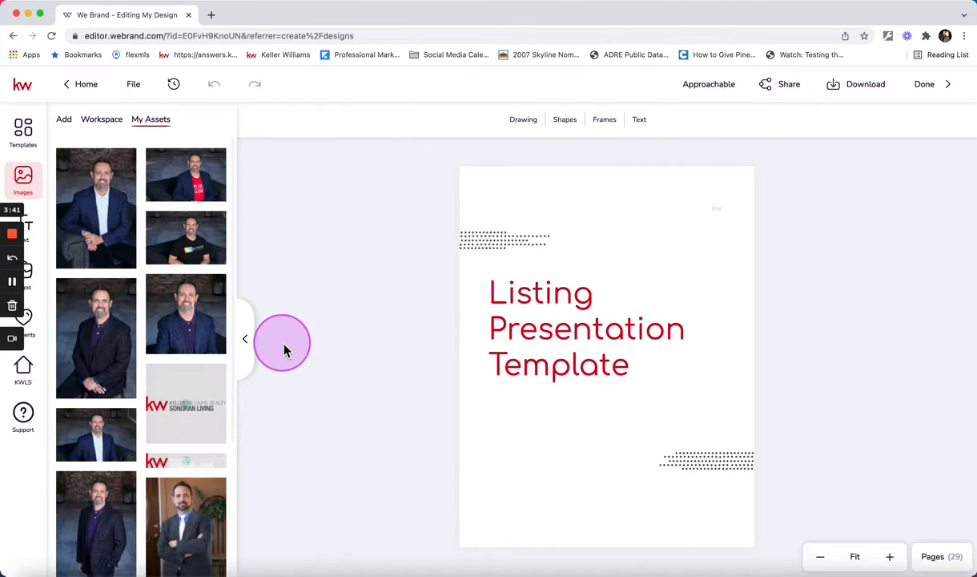
left_click(254, 344)
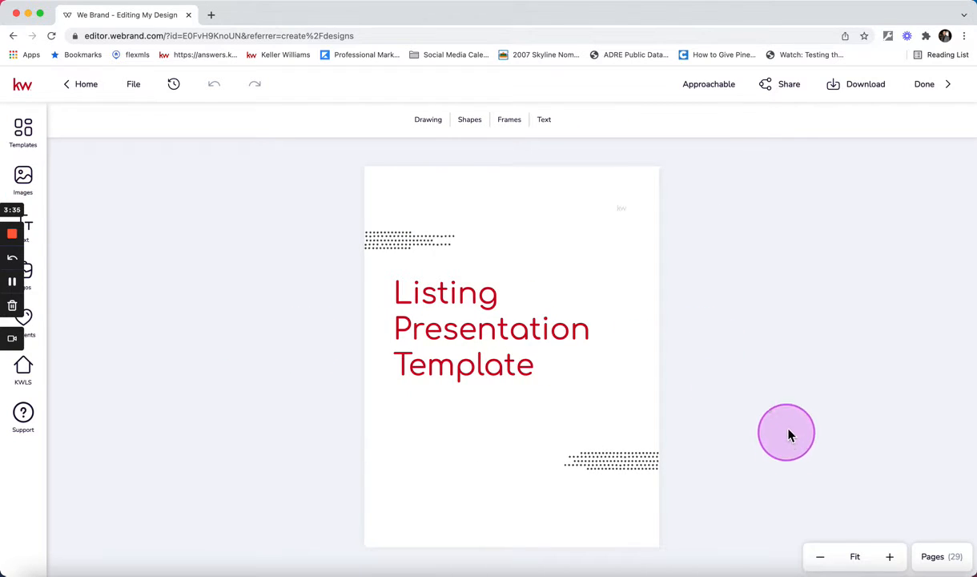
Show the page list, review the Instructions page and the Client Name cover on page 3, and check the first page's options.
left_click(955, 561)
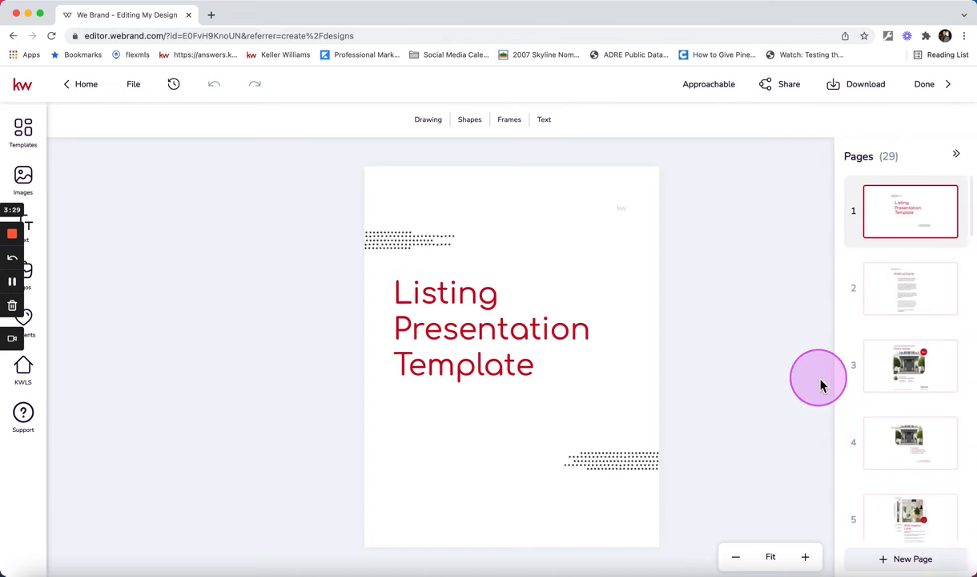
left_click(910, 291)
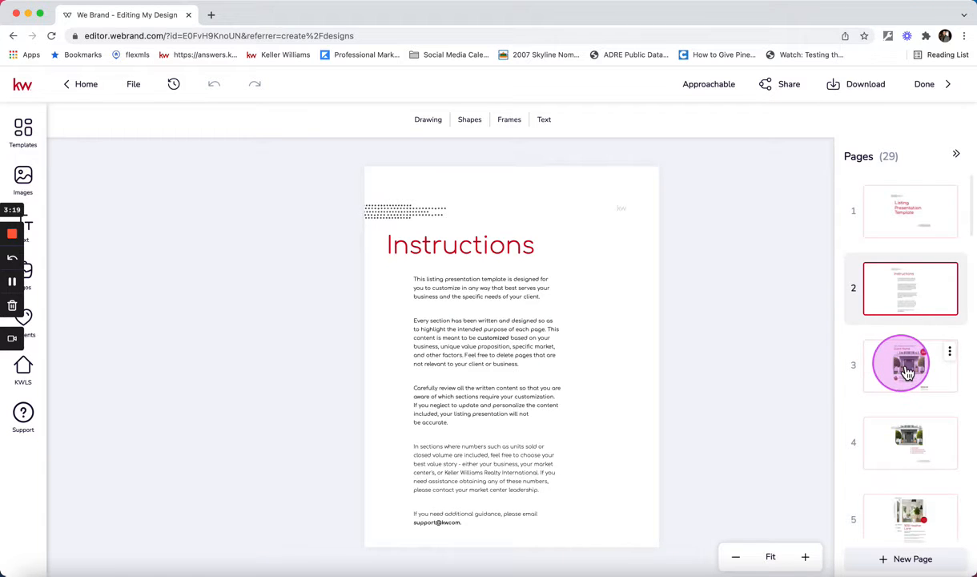
left_click(907, 372)
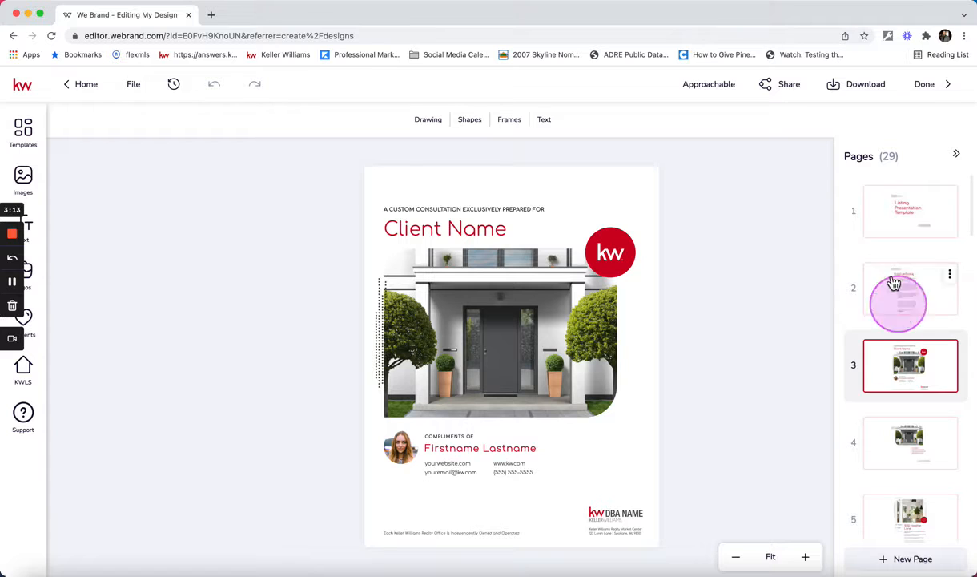
left_click(950, 197)
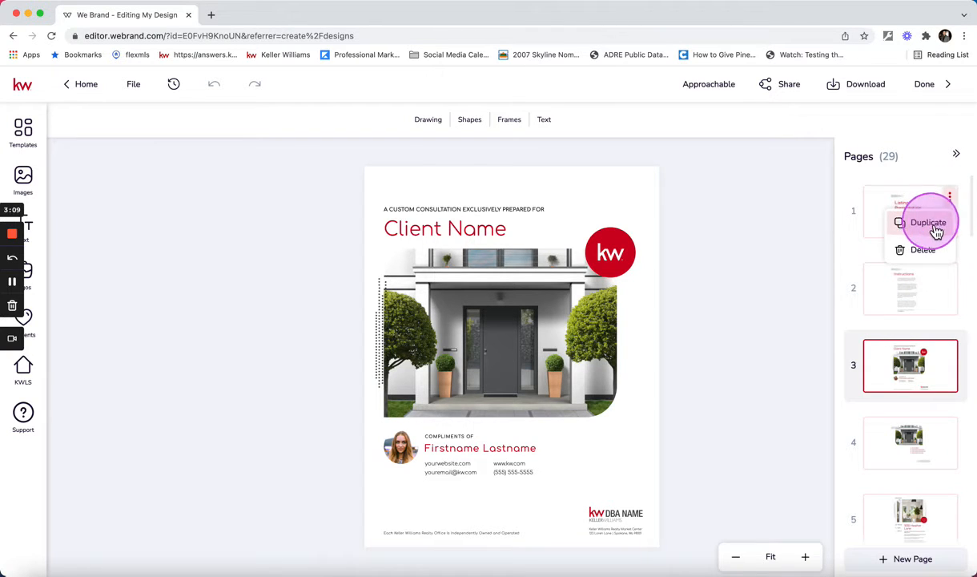
left_click(770, 258)
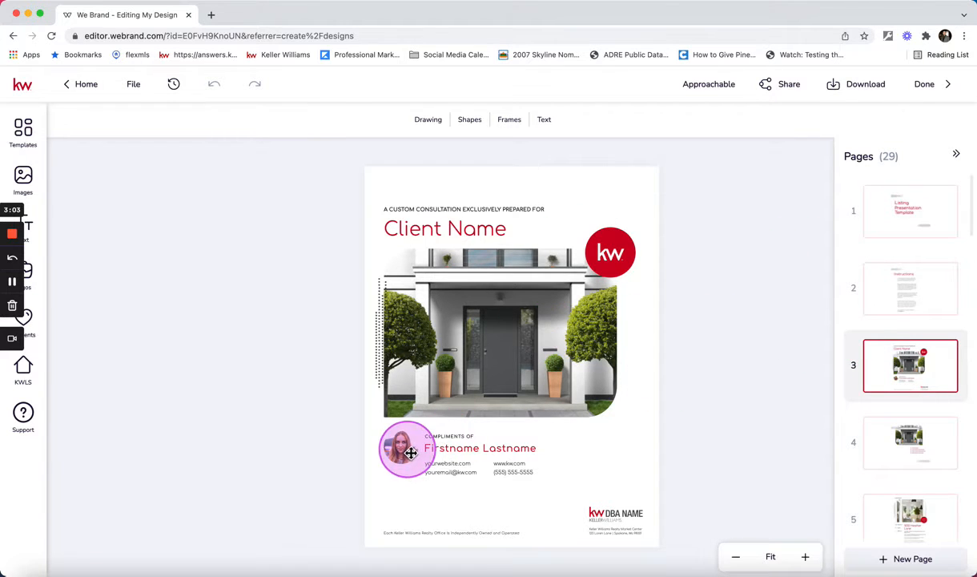
left_click_drag(914, 434, 911, 380)
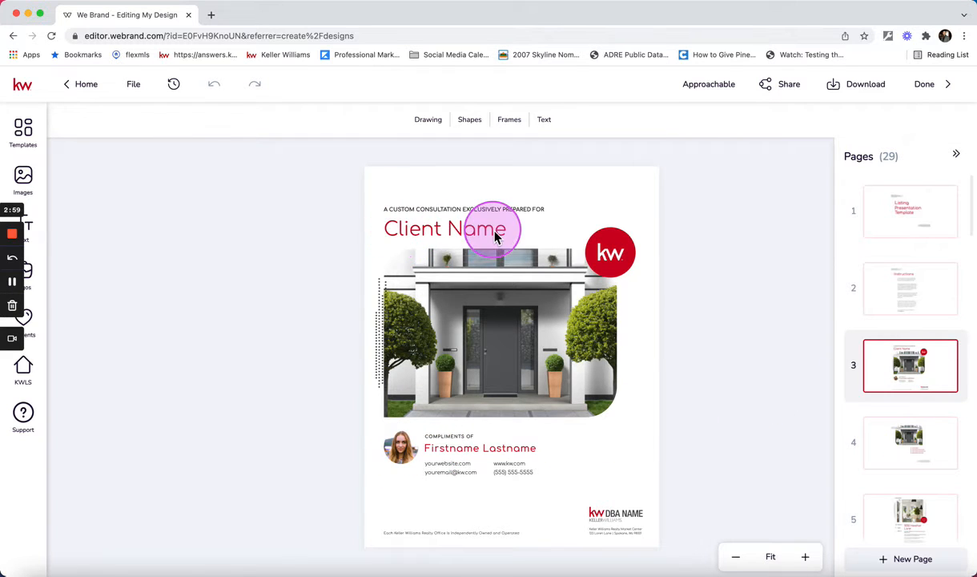
Replace the sample headshot on page 3 with the purple-blue headshot from the personal image assets.
left_click(396, 449)
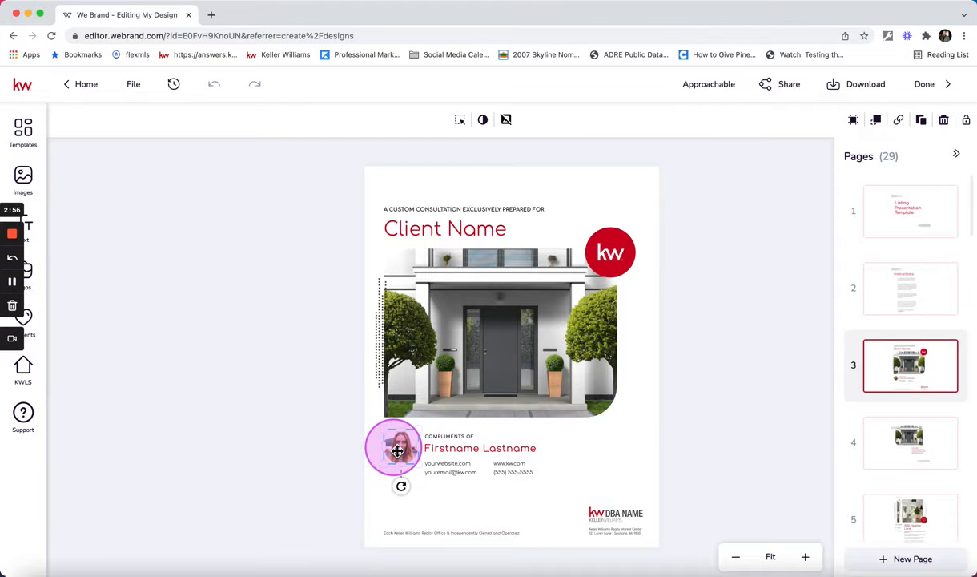
left_click(29, 184)
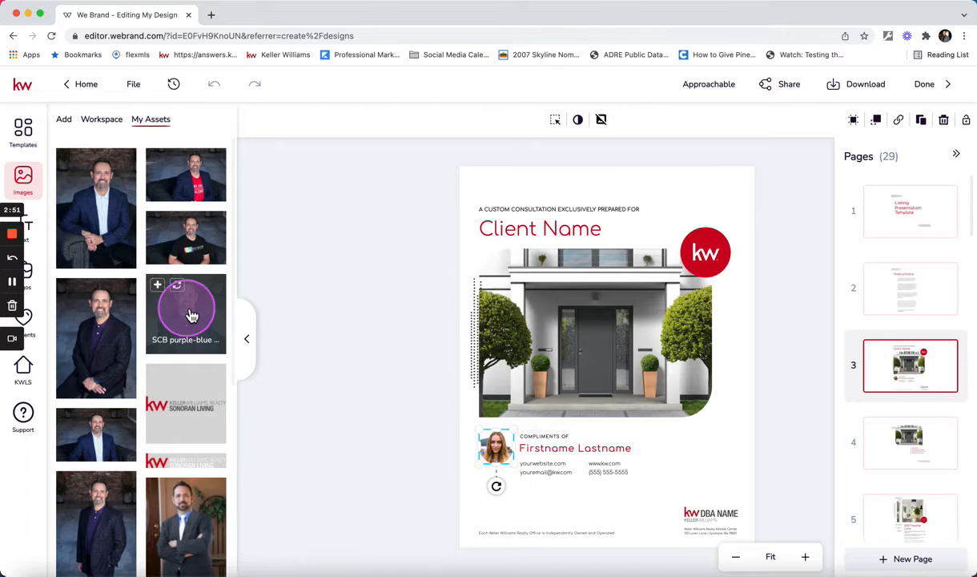
left_click_drag(191, 314, 477, 462)
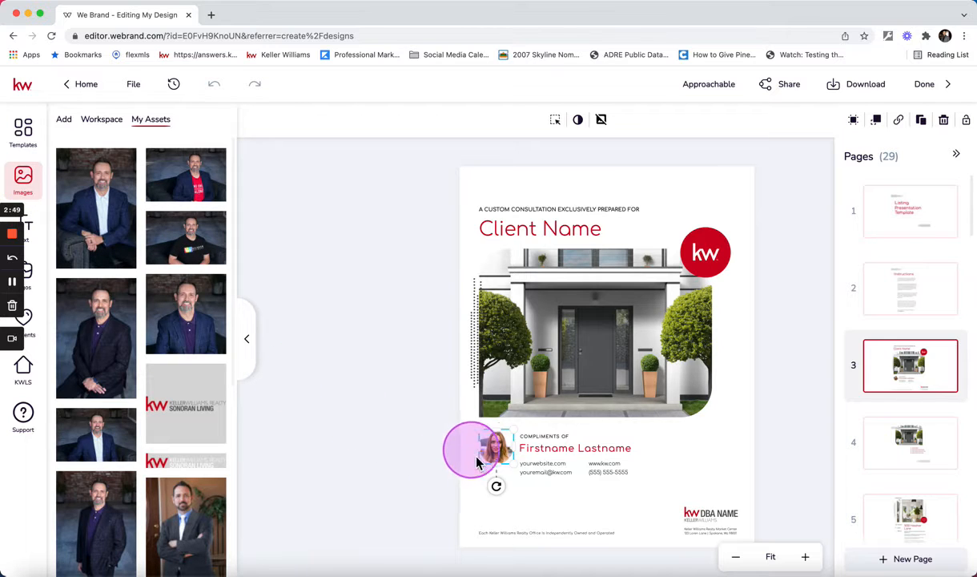
mouse_move(181, 303)
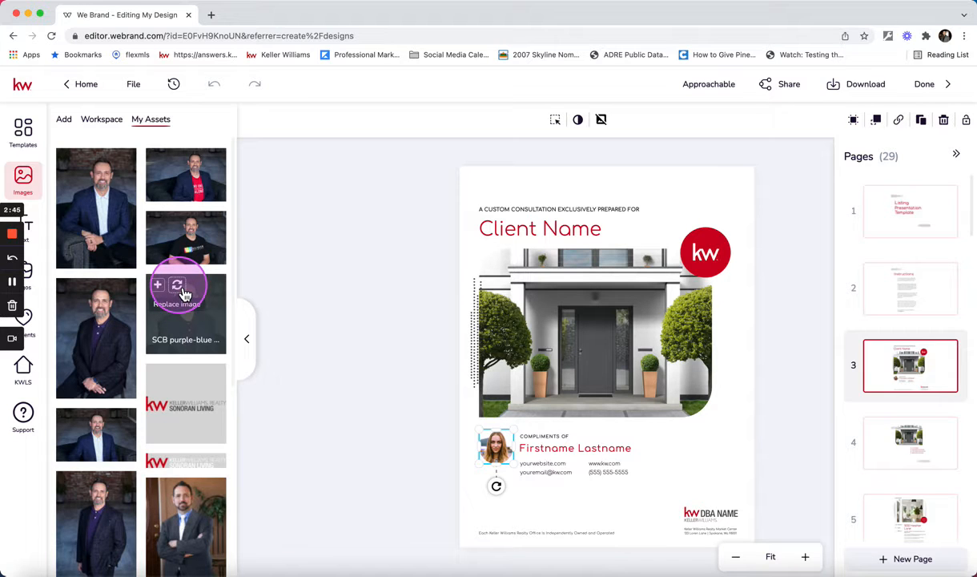
mouse_move(184, 294)
left_mouse_down()
mouse_move(280, 370)
mouse_move(484, 448)
mouse_move(495, 441)
left_mouse_up()
left_click(447, 446)
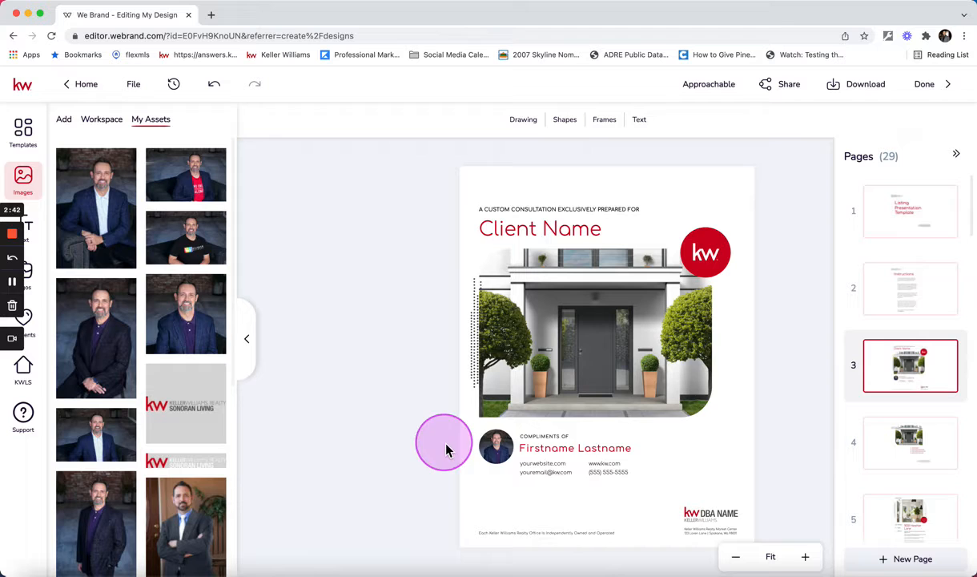
Replace the Firstname Lastname placeholder on page 3 with the agent's saved name from the personal text assets.
left_click(563, 456)
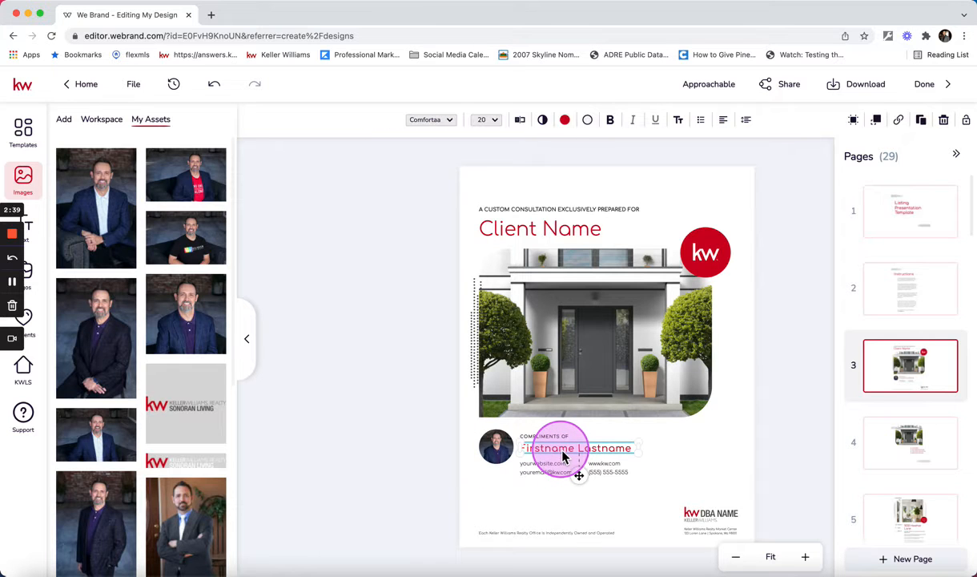
left_click(248, 338)
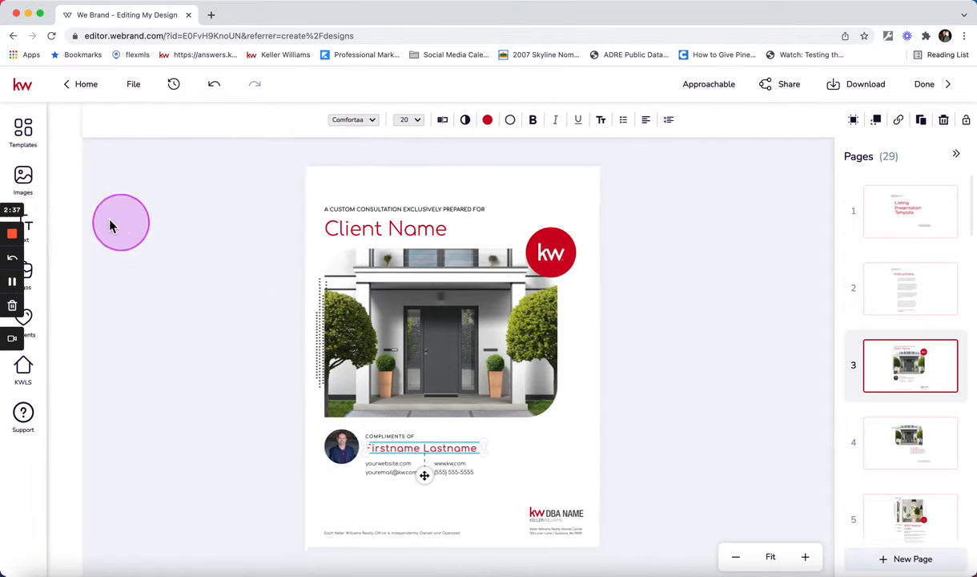
left_click(41, 228)
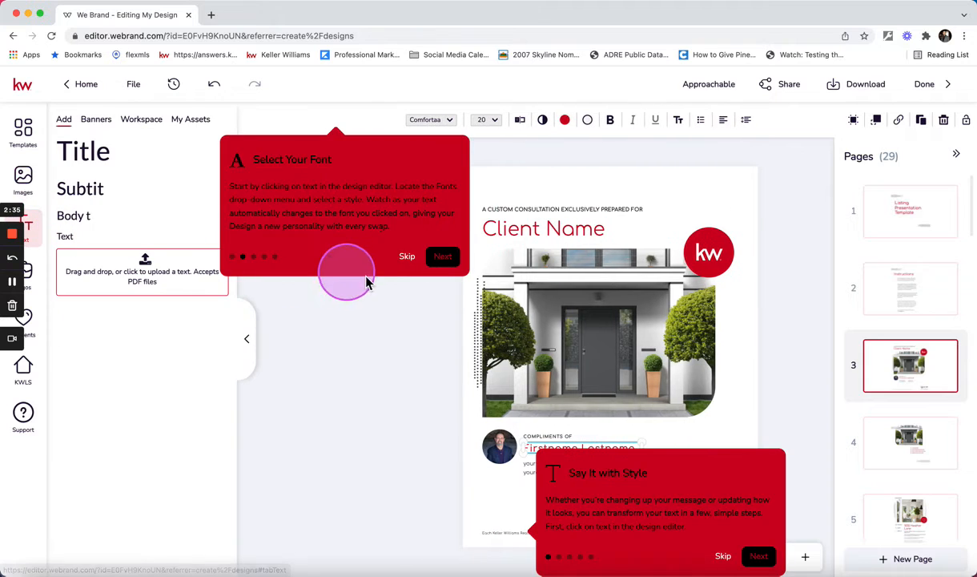
left_click(728, 563)
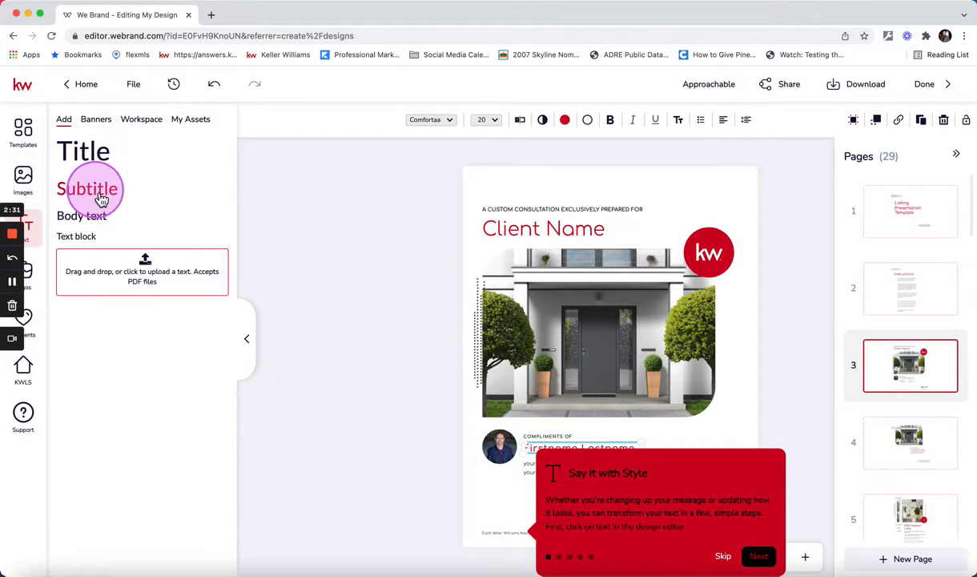
left_click(44, 239)
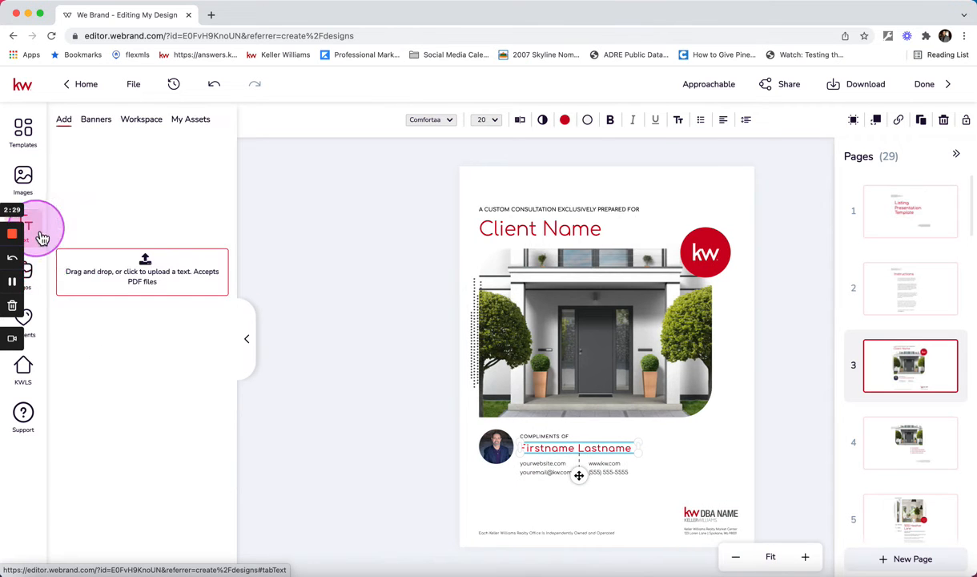
left_click(192, 122)
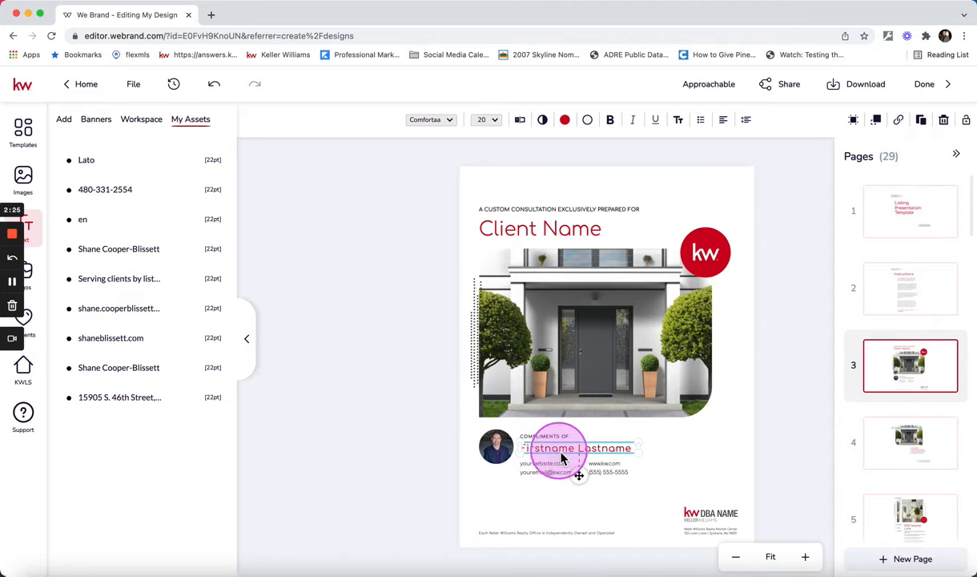
mouse_move(118, 251)
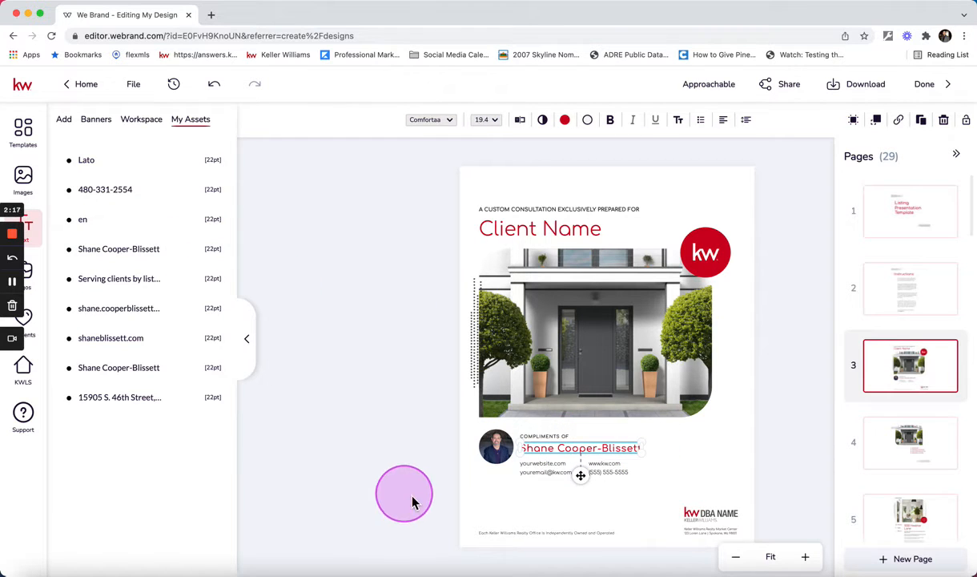
left_click(483, 505)
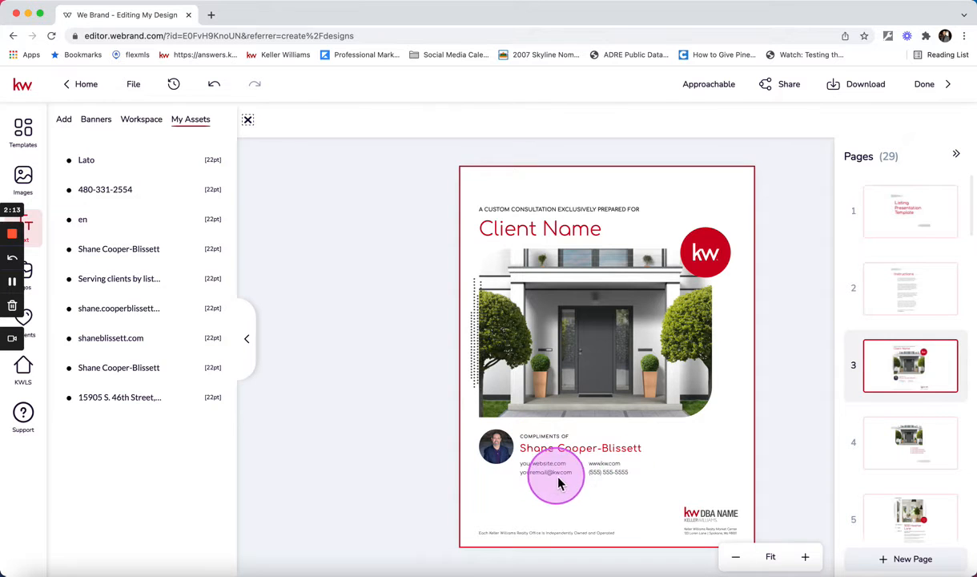
Replace the KW DBA NAME logo on page 3 with the saved Keller Williams Realty Sonoran Living logo with red KW lettering.
left_click(709, 519)
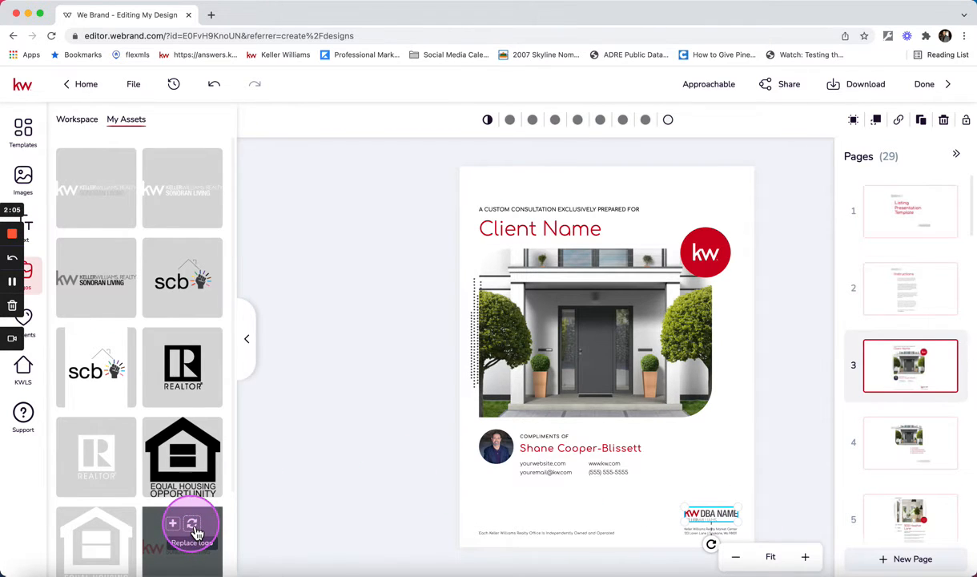
left_click(194, 528)
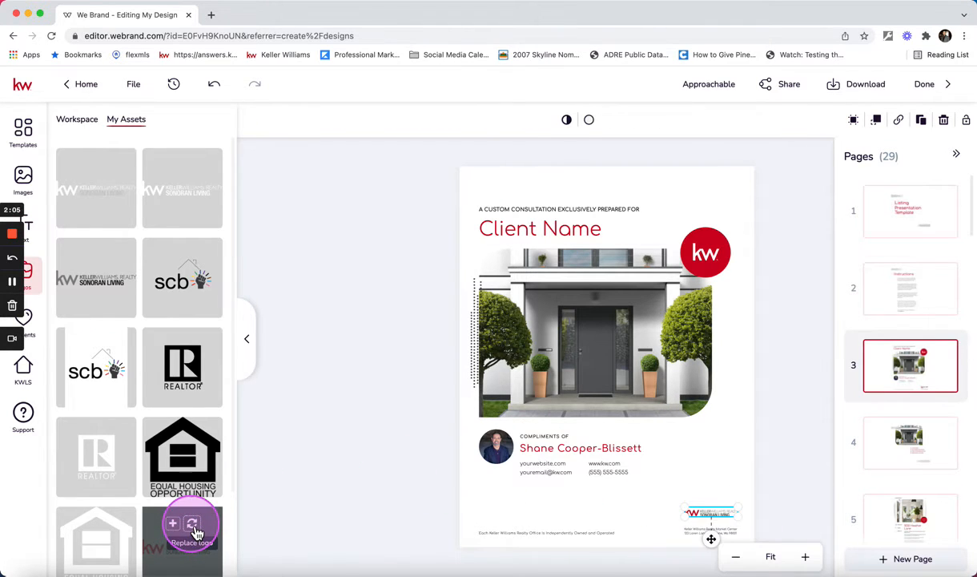
Review pages 4, 5 and 6 of the presentation and select the Barton Hills market snapshot image on page 6.
left_click(913, 453)
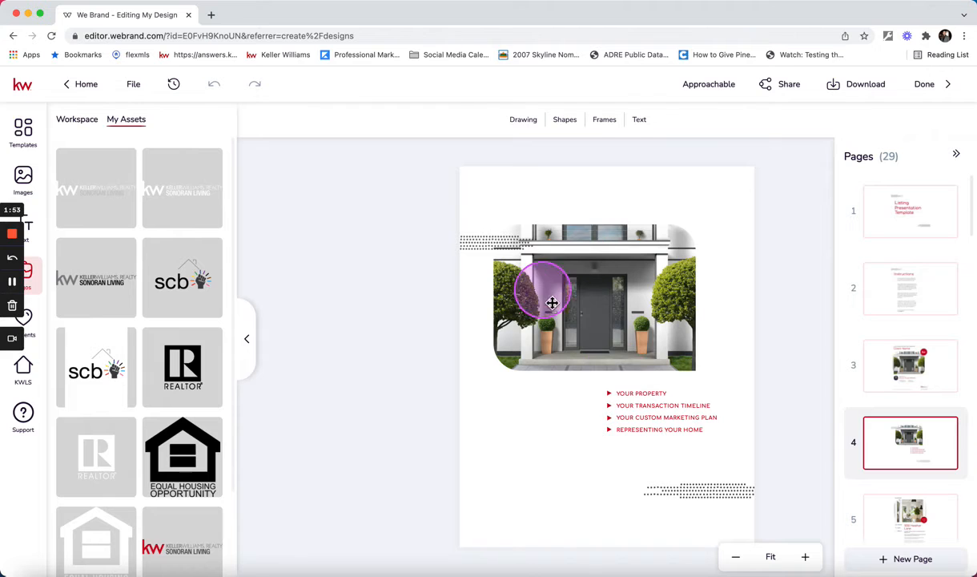
left_click(912, 519)
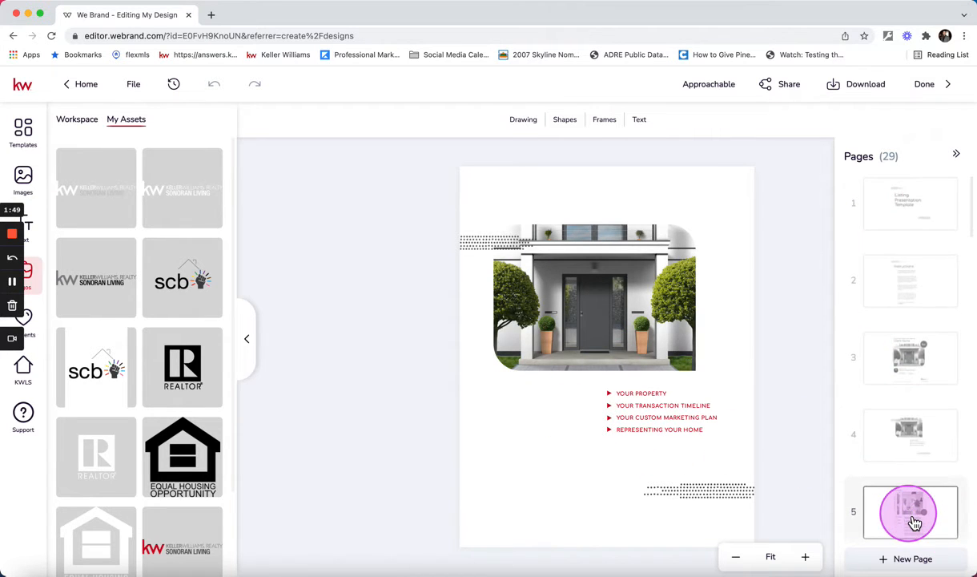
left_click_drag(914, 522, 923, 394)
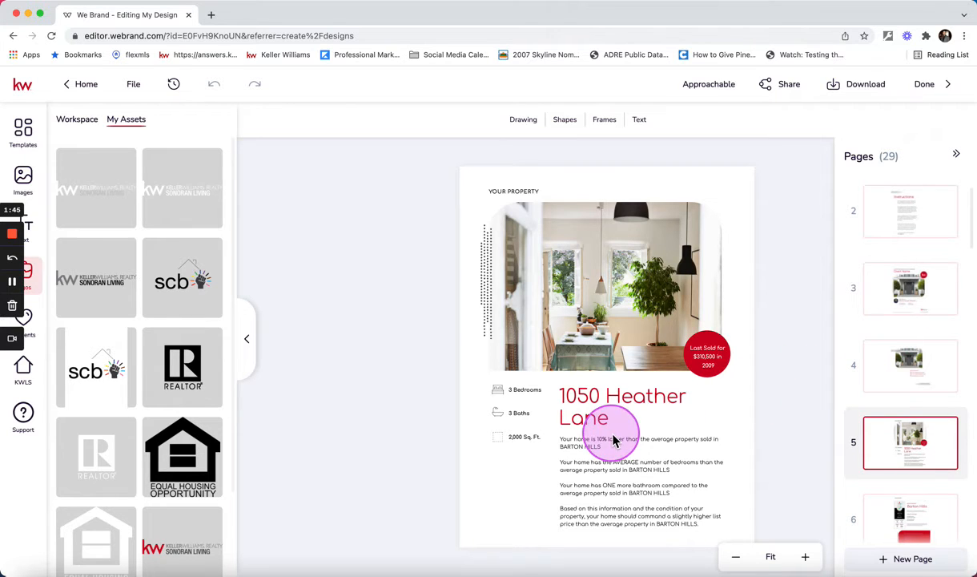
scroll(908, 462, "down", 1)
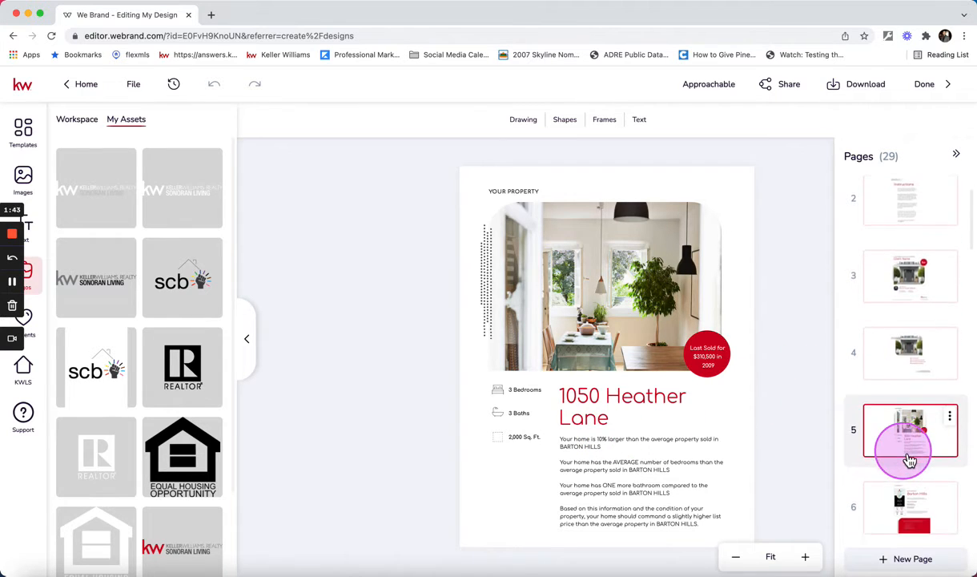
scroll(910, 460, "down", 1)
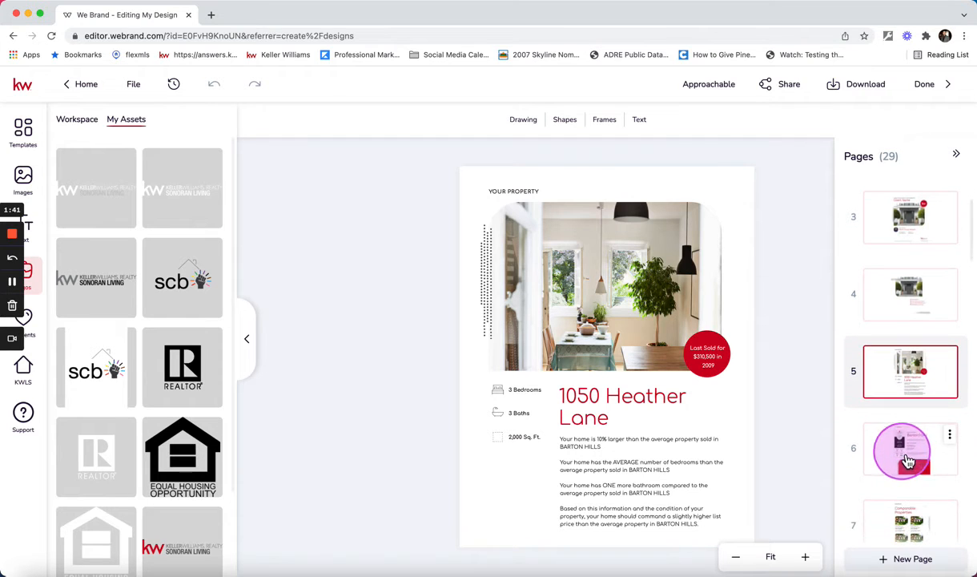
left_click(912, 456)
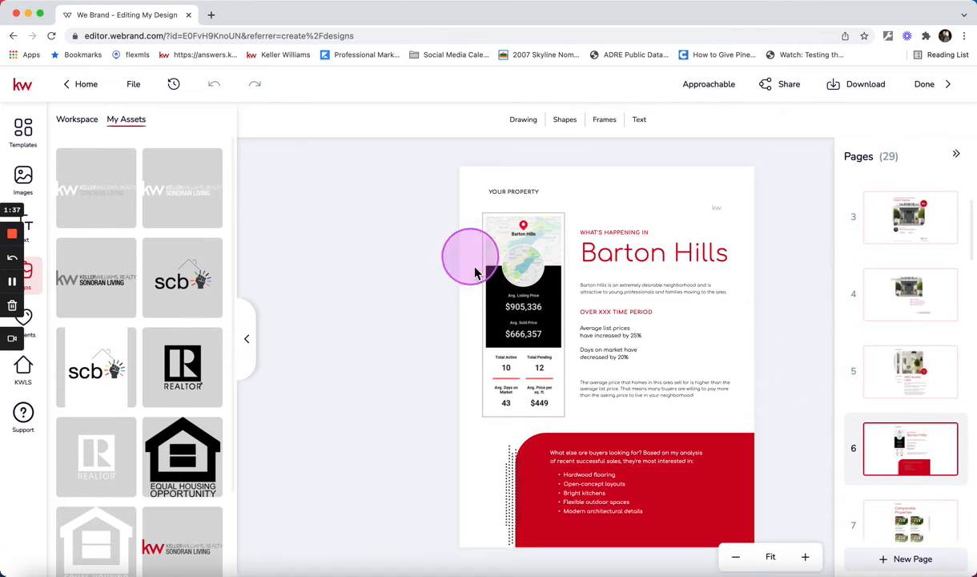
left_click(530, 305)
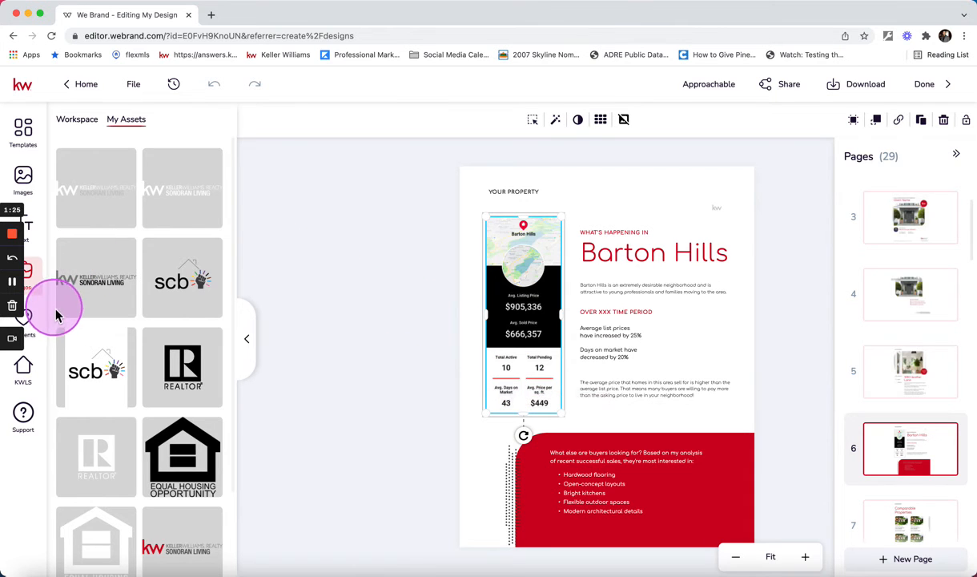
Search the KWLS market snapshots for the neighborhood name "carriage lane".
left_click(33, 374)
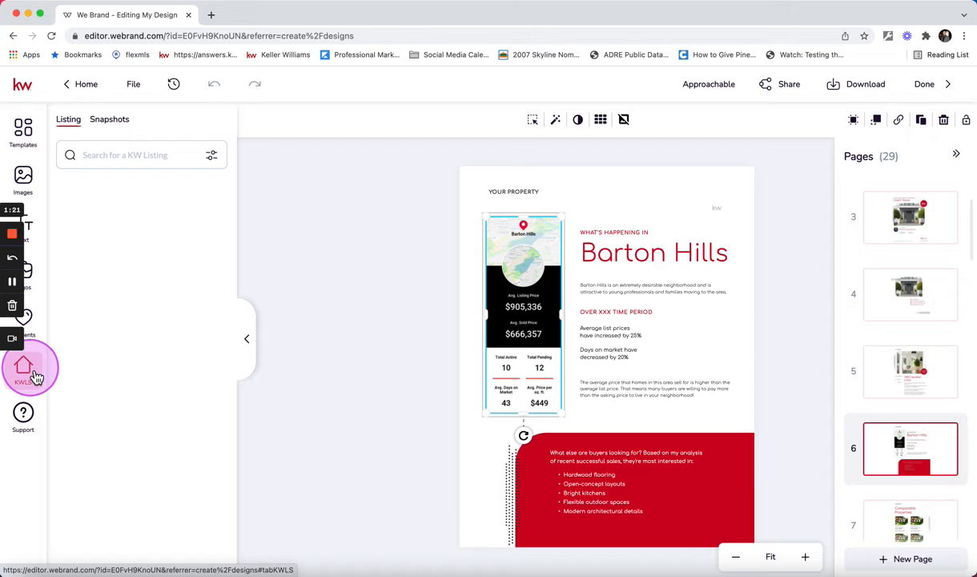
left_click(111, 128)
left_click(114, 160)
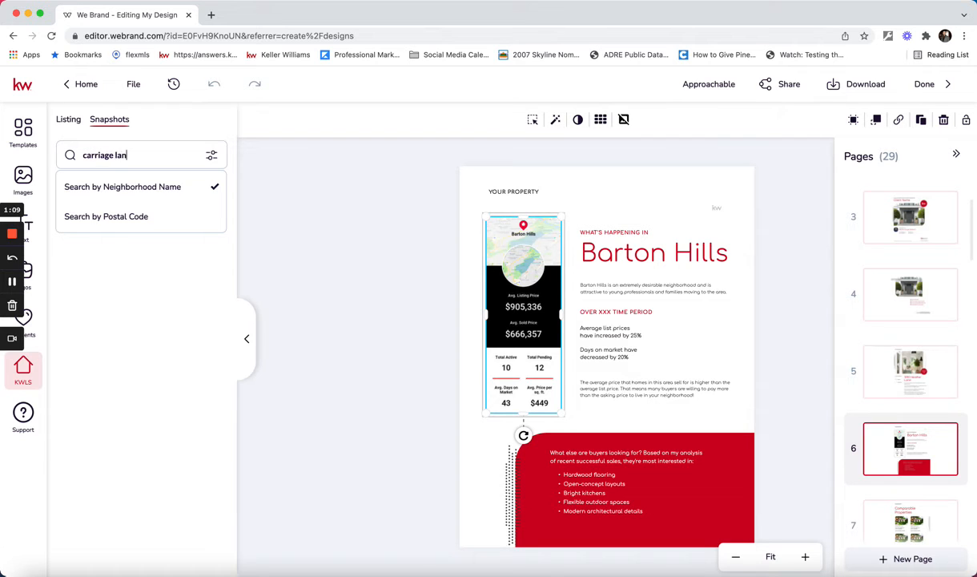
key("Return")
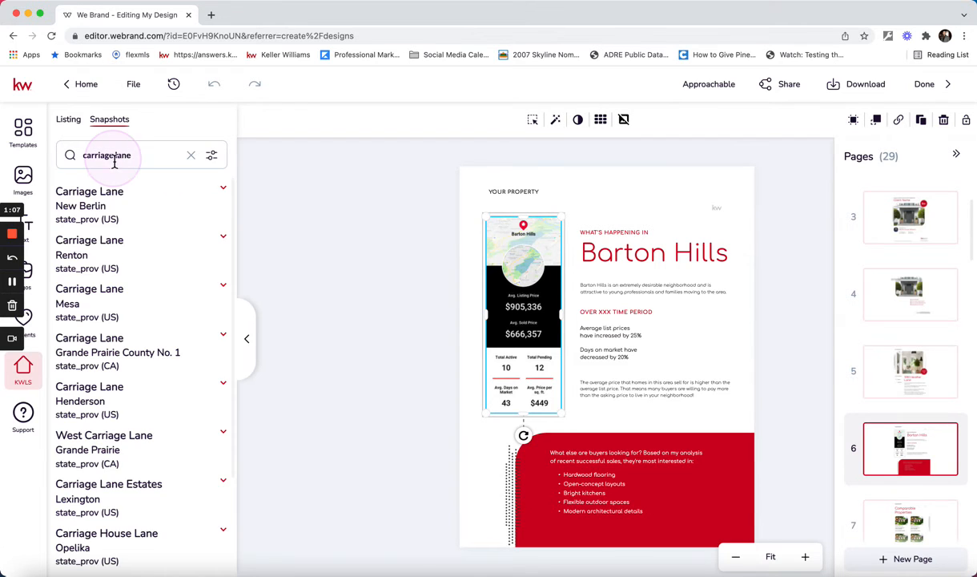
Replace the Barton Hills market snapshot on page 6 with the tall vertical snapshot of Carriage Lane in Mesa.
left_click(93, 305)
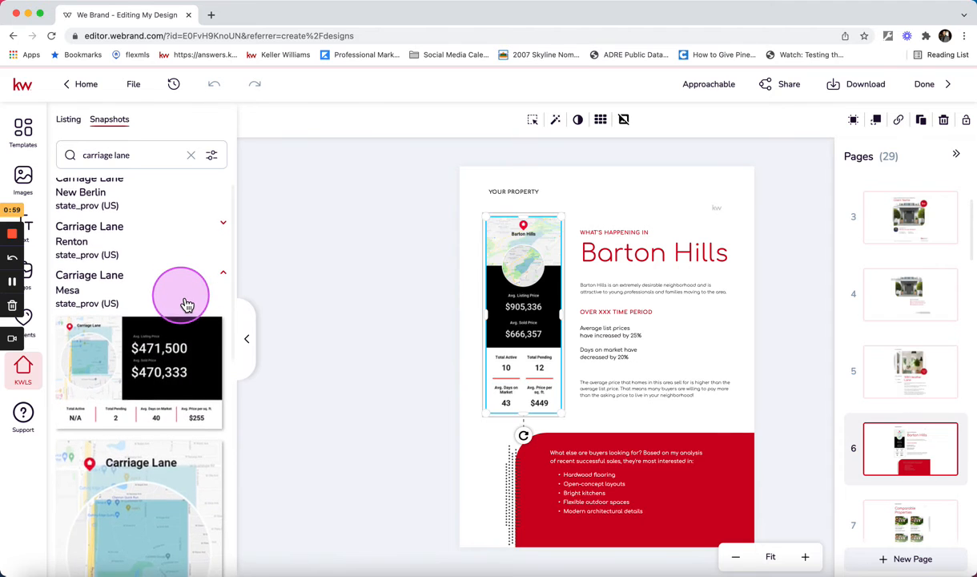
mouse_move(126, 325)
scroll(133, 330, "down", 1)
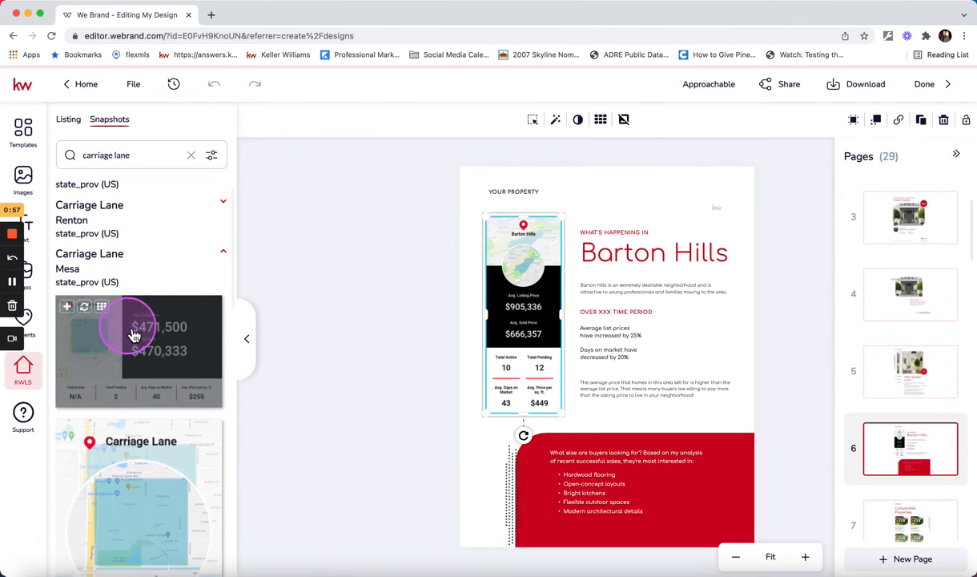
scroll(165, 336, "down", 3)
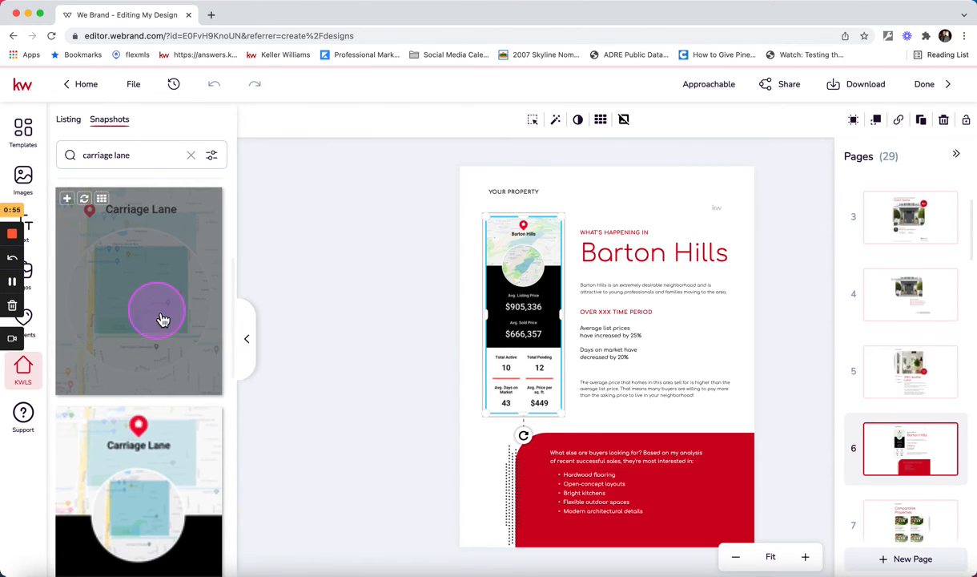
scroll(160, 320, "down", 1)
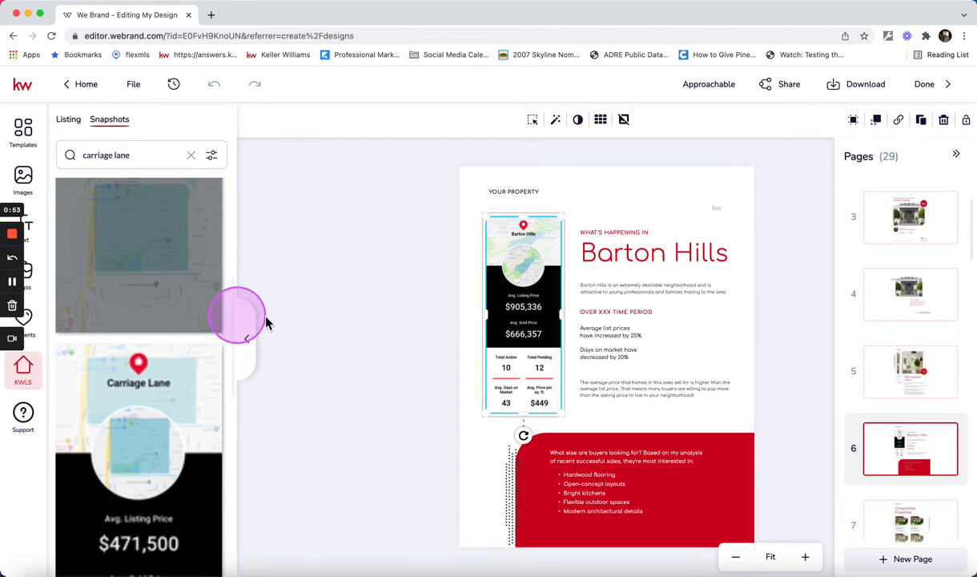
scroll(137, 400, "down", 2)
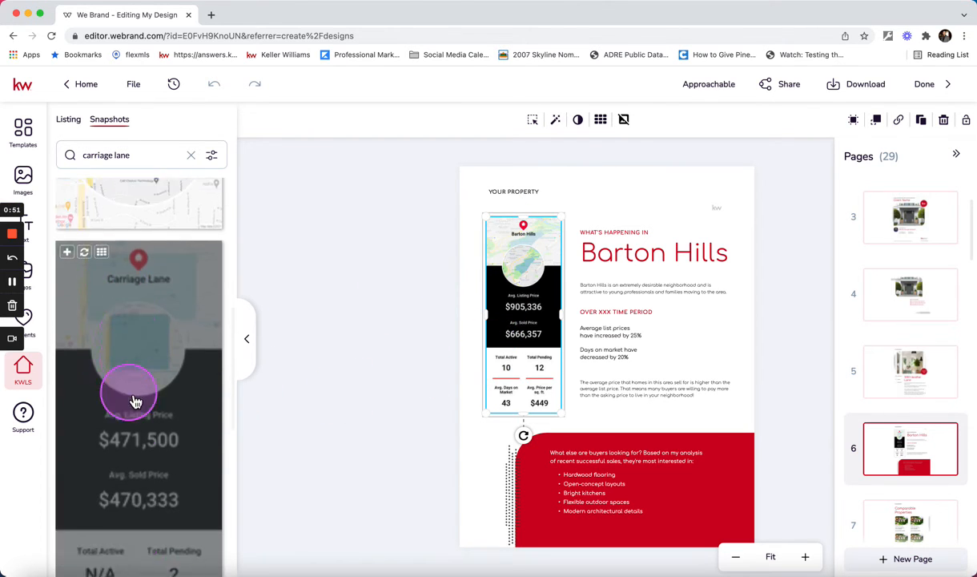
scroll(138, 396, "down", 5)
scroll(160, 286, "up", 3)
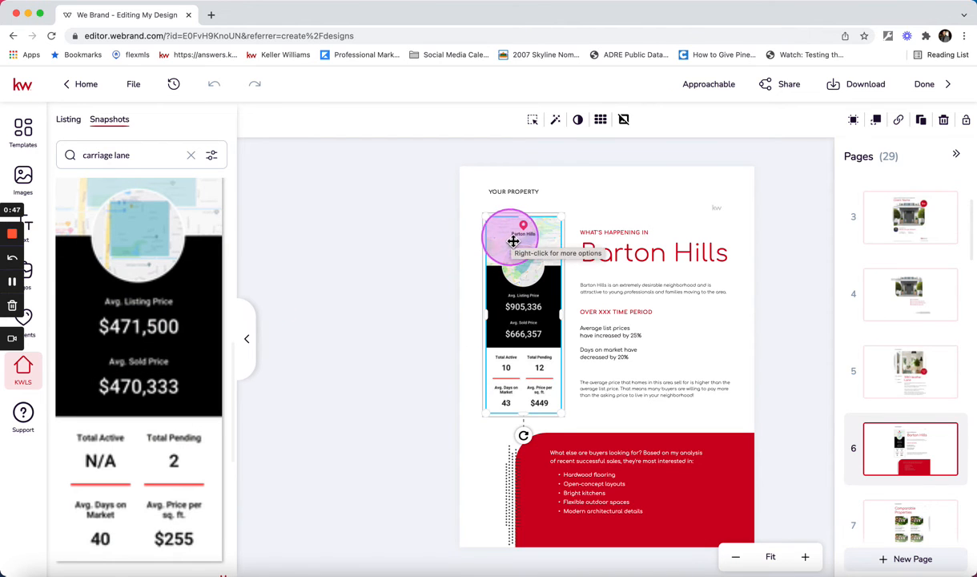
scroll(144, 310, "up", 3)
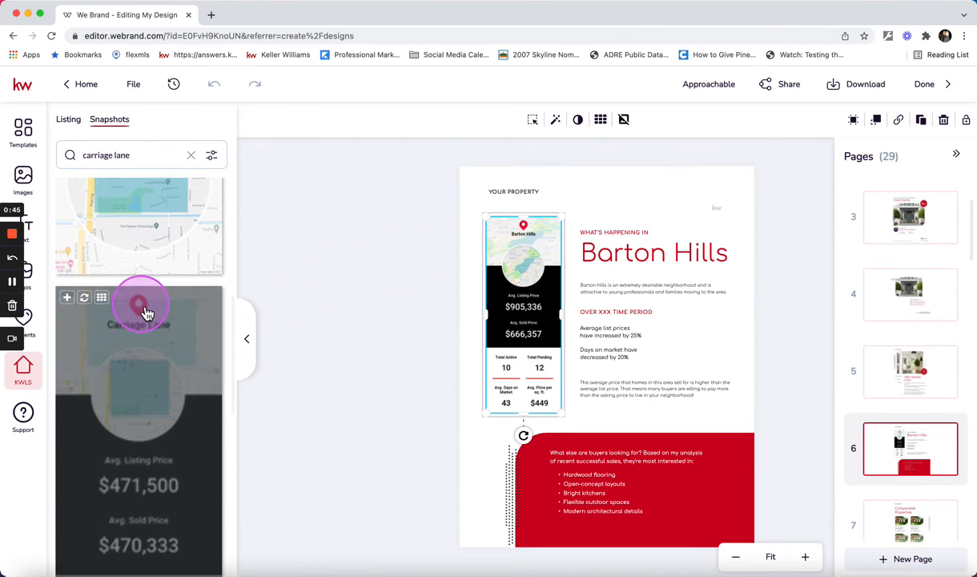
left_click(84, 297)
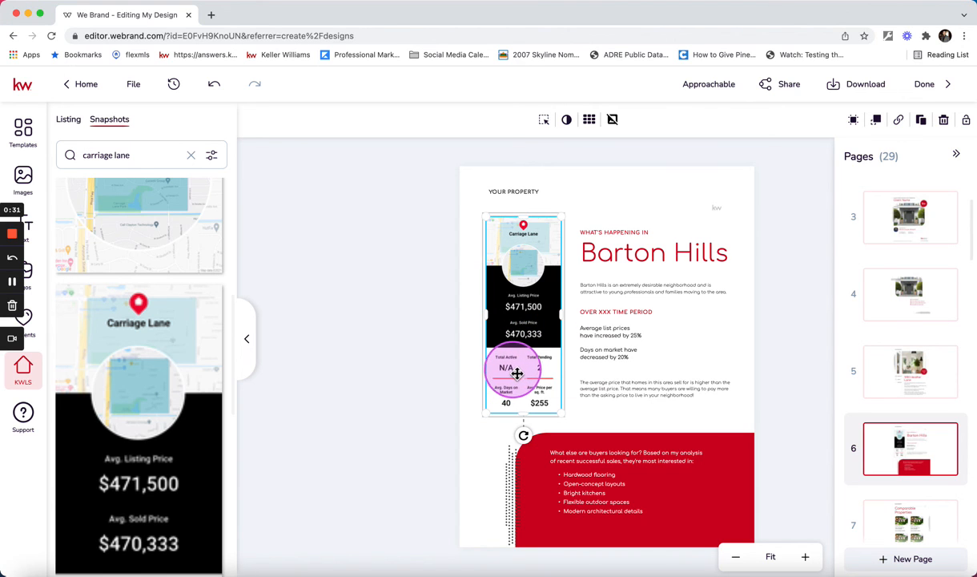
scroll(157, 446, "down", 1)
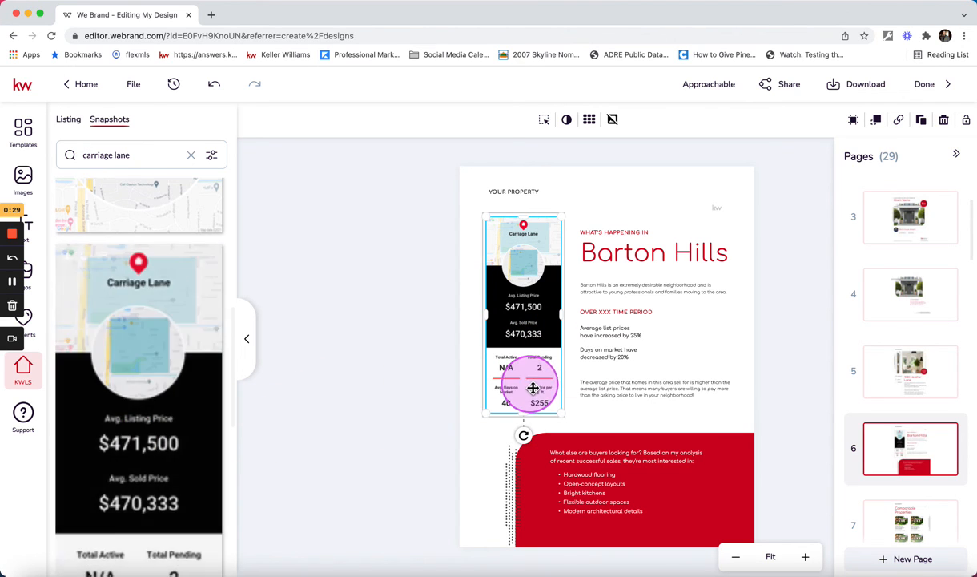
scroll(152, 455, "down", 3)
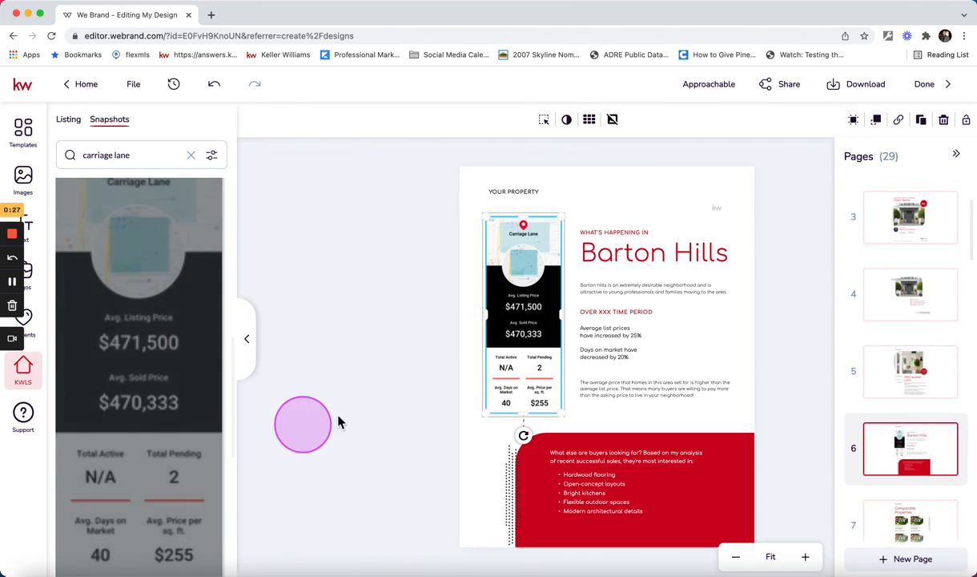